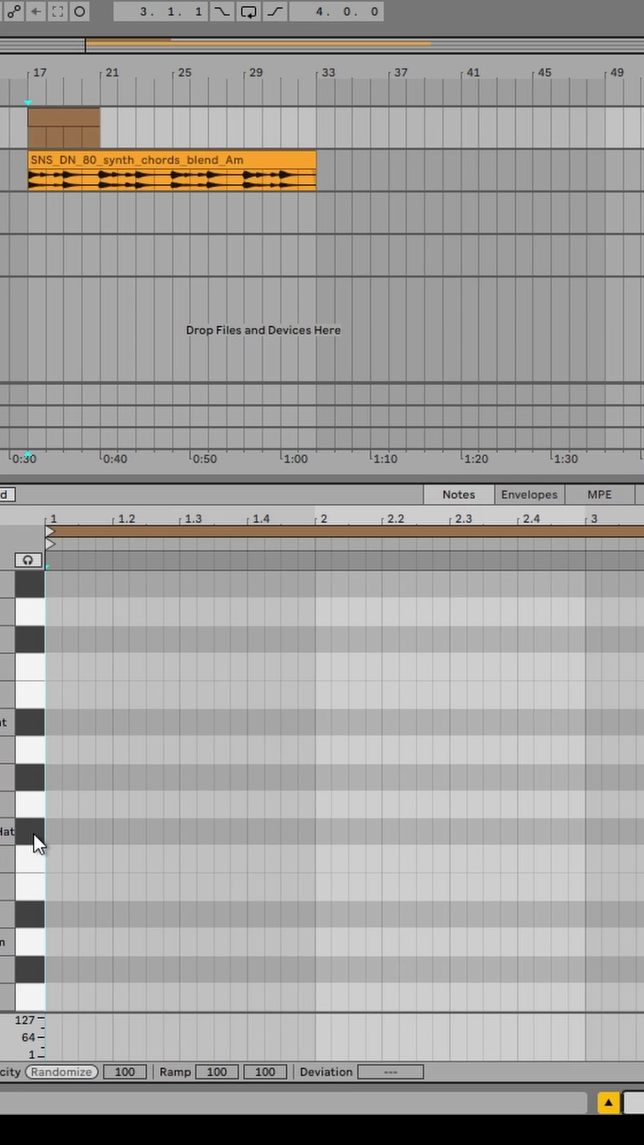
Draw a one-bar Closed Hi Hat note and split it into five hits.
double_click(52, 835)
drag(60, 835, 313, 834)
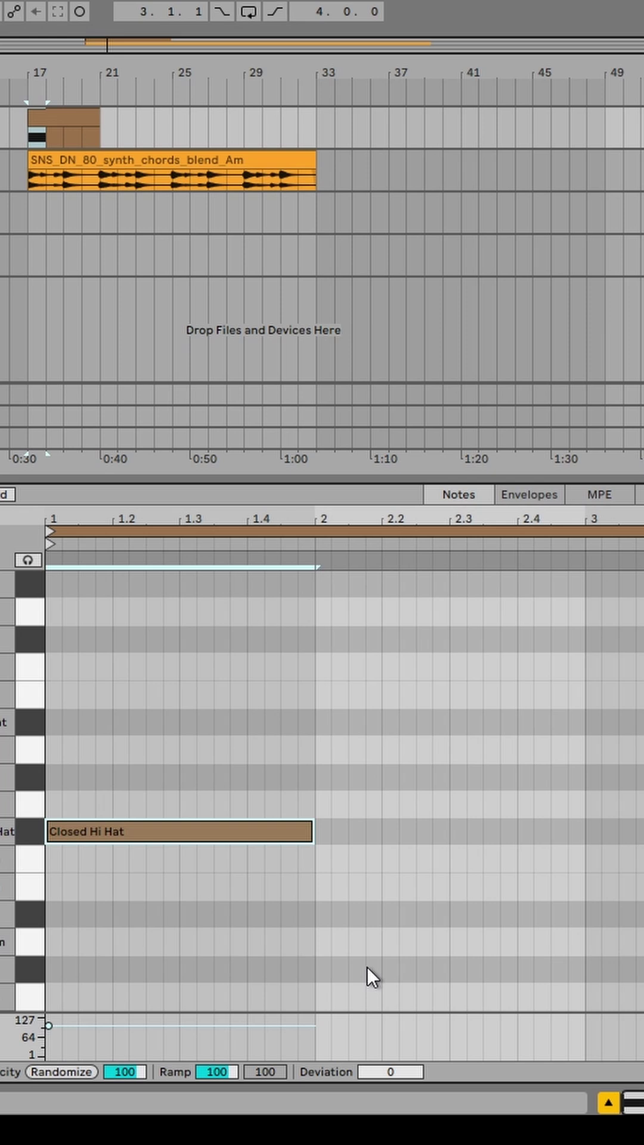
key(ctrl+e)
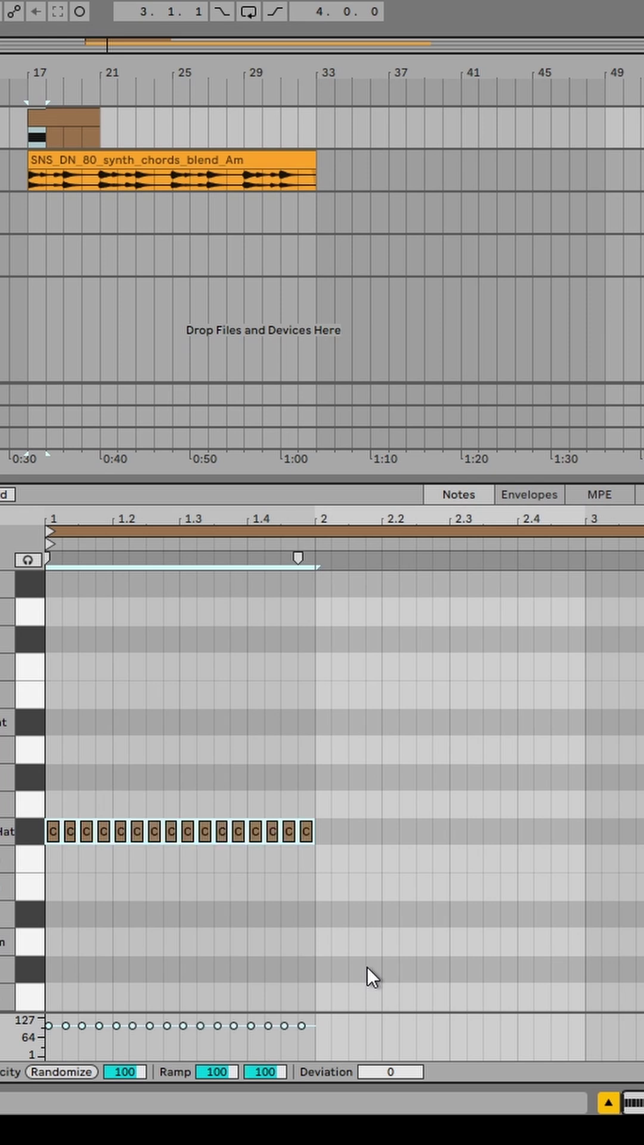
key(ctrl+z)
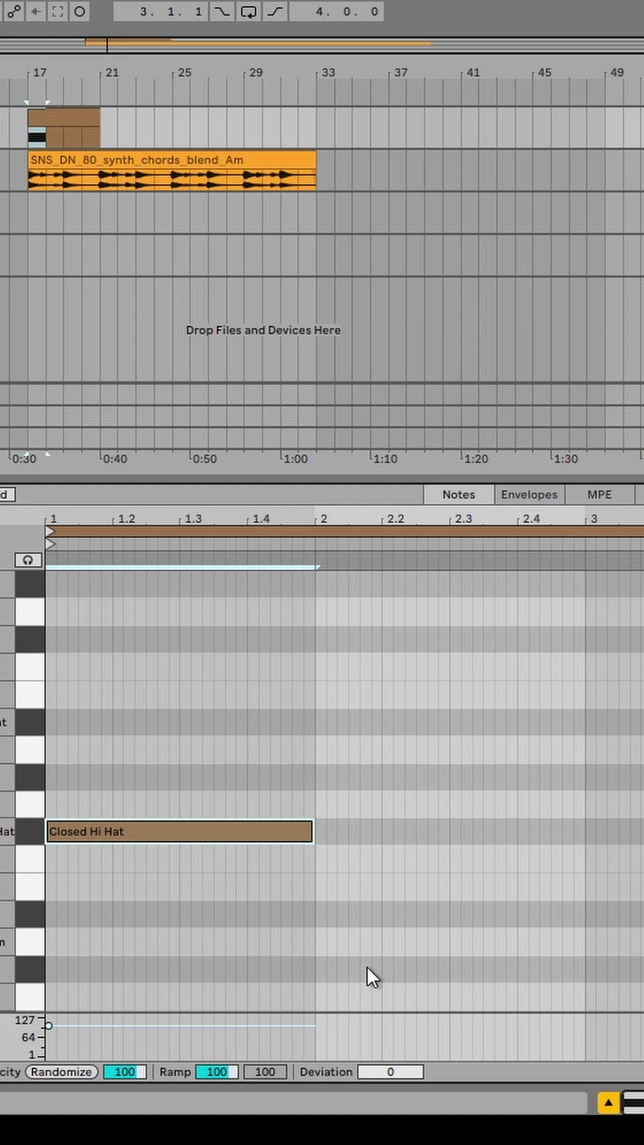
key(ctrl+e)
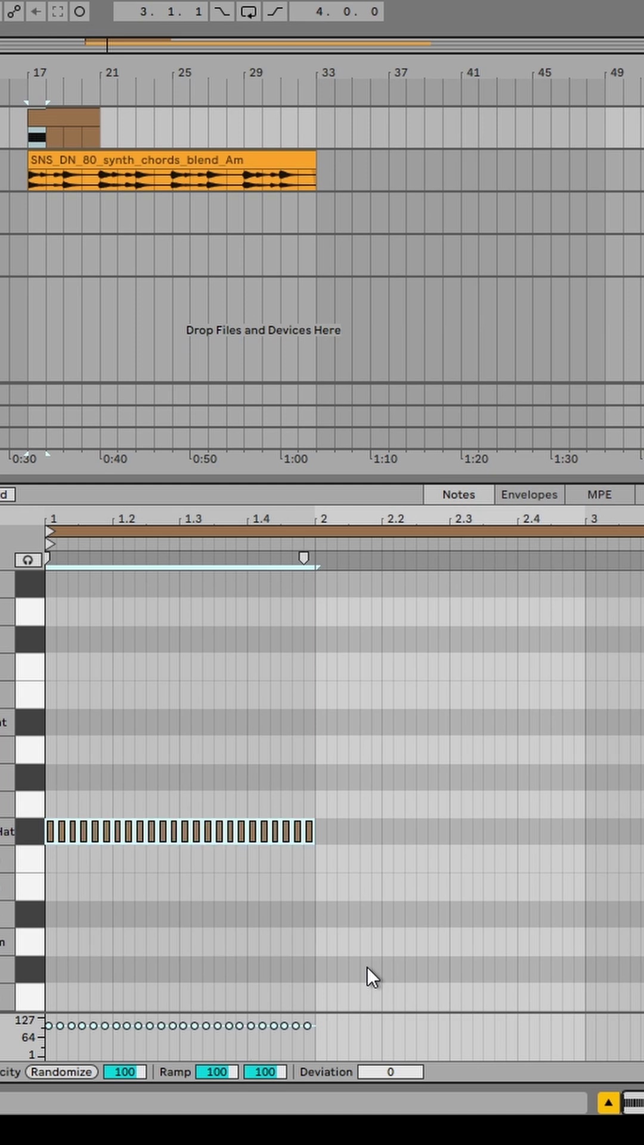
key(ctrl+e)
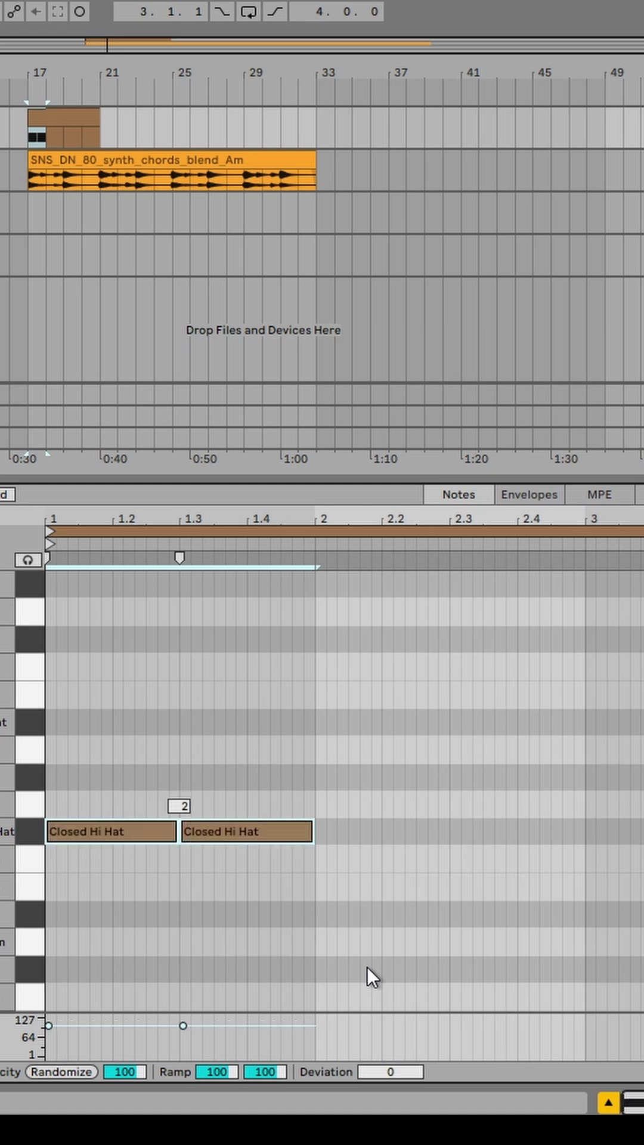
key(ctrl+e)
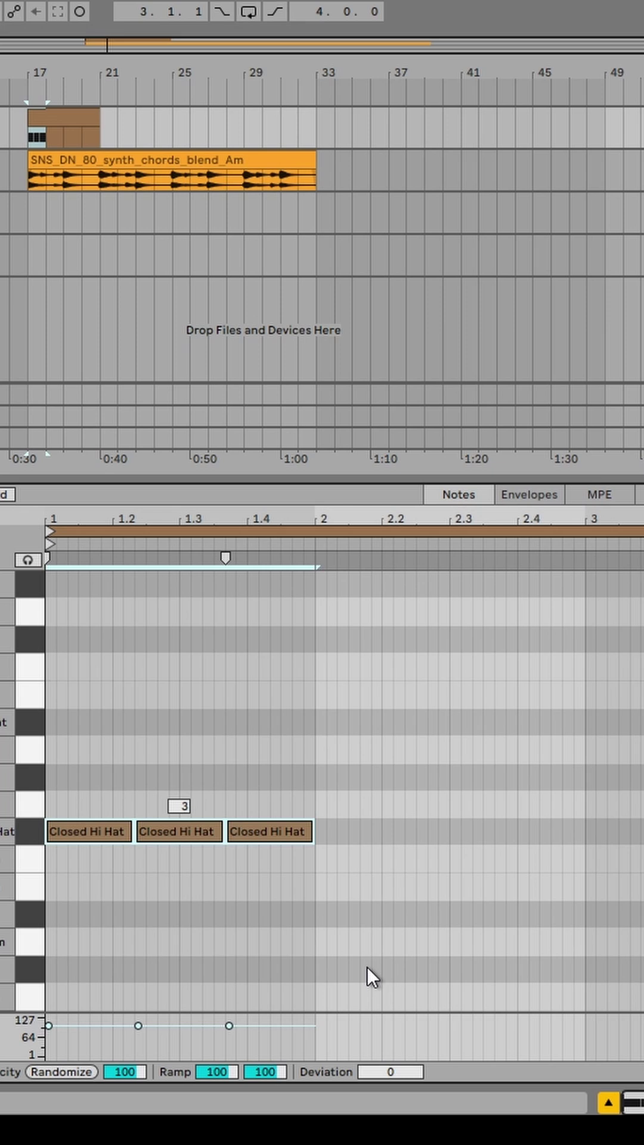
key(ctrl+e)
key(ctrl+e)
key(ctrl+e)
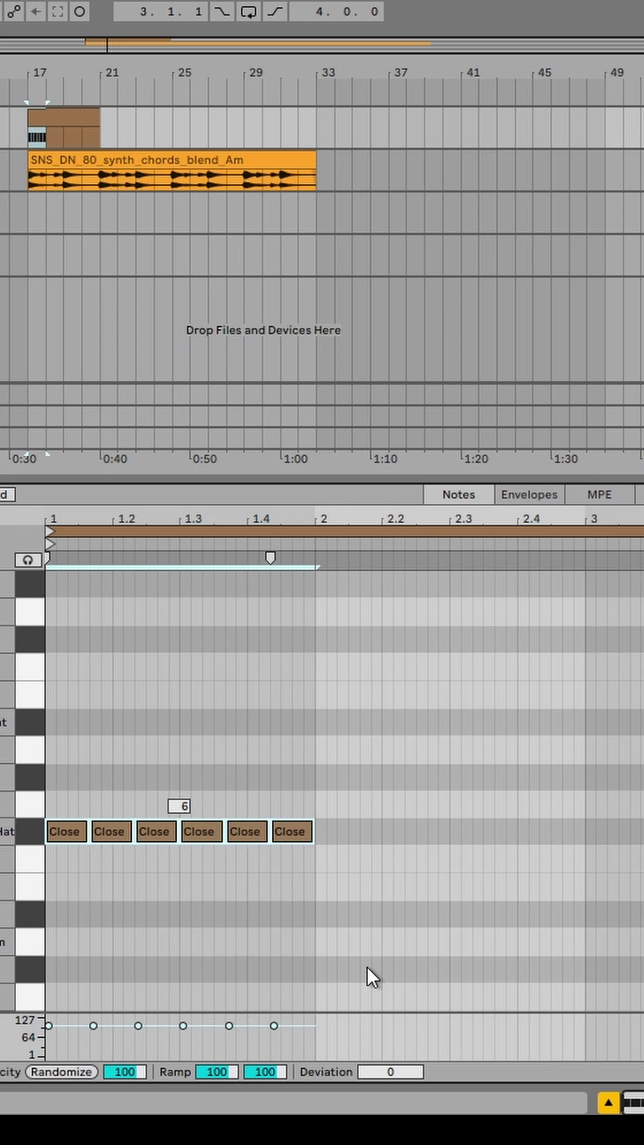
key(ctrl+e)
key(ctrl+e)
key(ctrl+e)
key(ctrl+e)
key(ctrl+z)
key(ctrl+z)
key(ctrl+z)
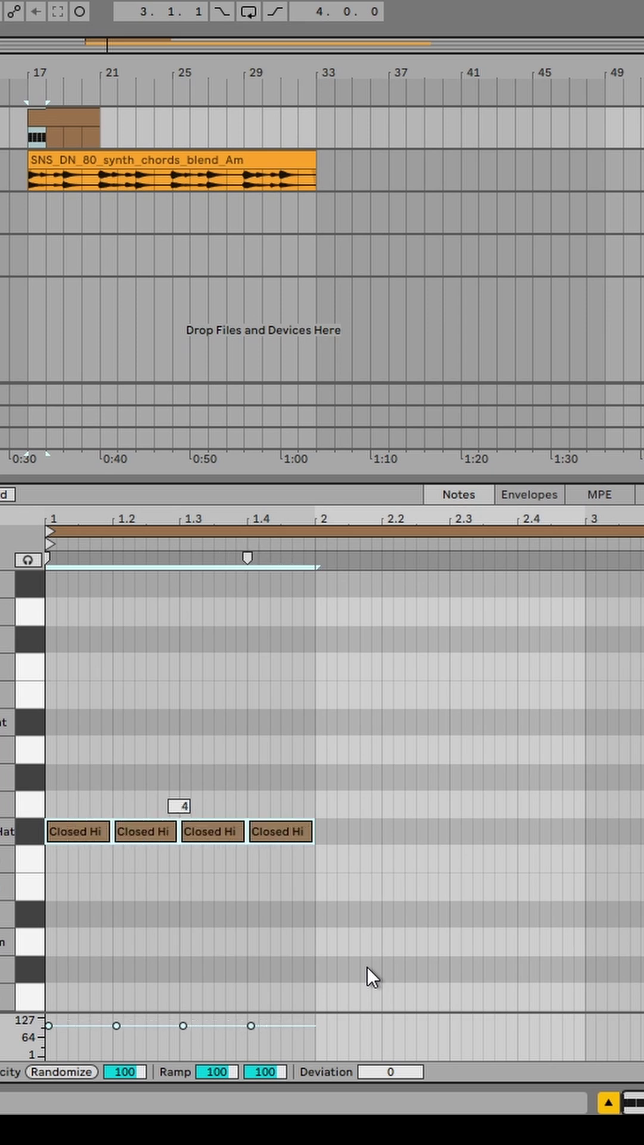
key(ctrl+e)
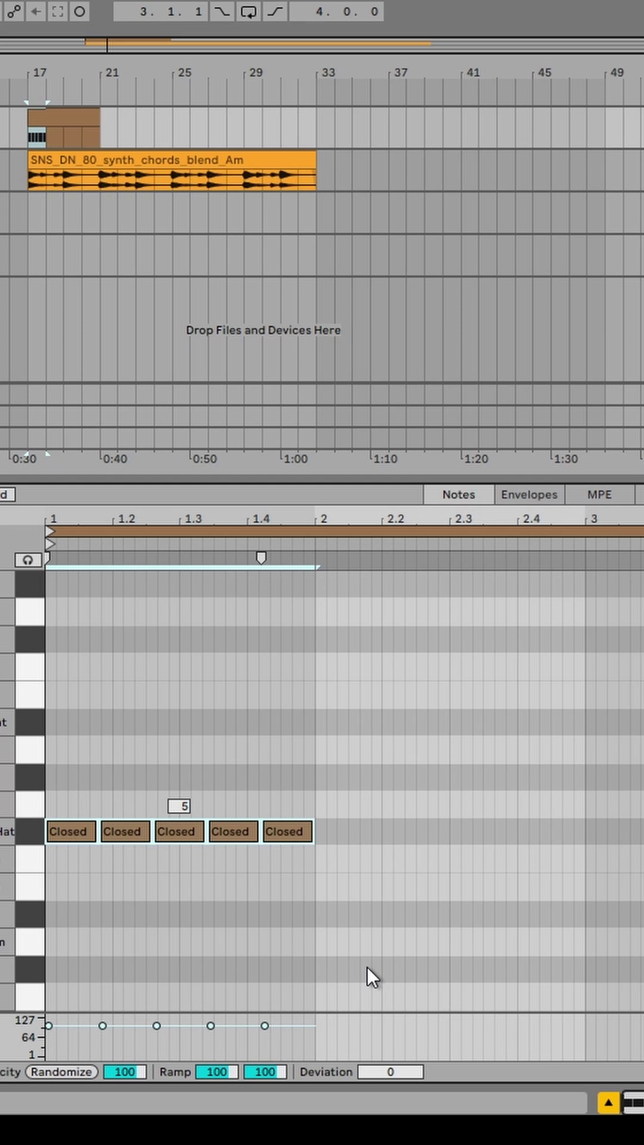
Draw one-bar Bass Drum and snare notes, splitting them into four and eight hits.
double_click(53, 995)
drag(72, 994, 312, 994)
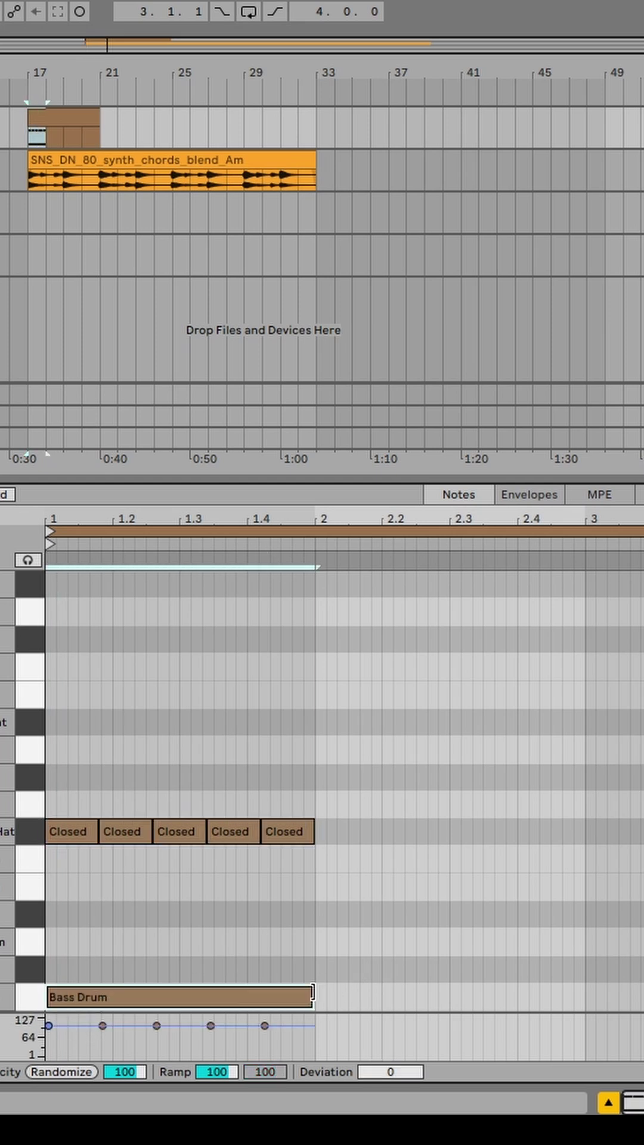
key(ctrl+e)
key(ctrl+e)
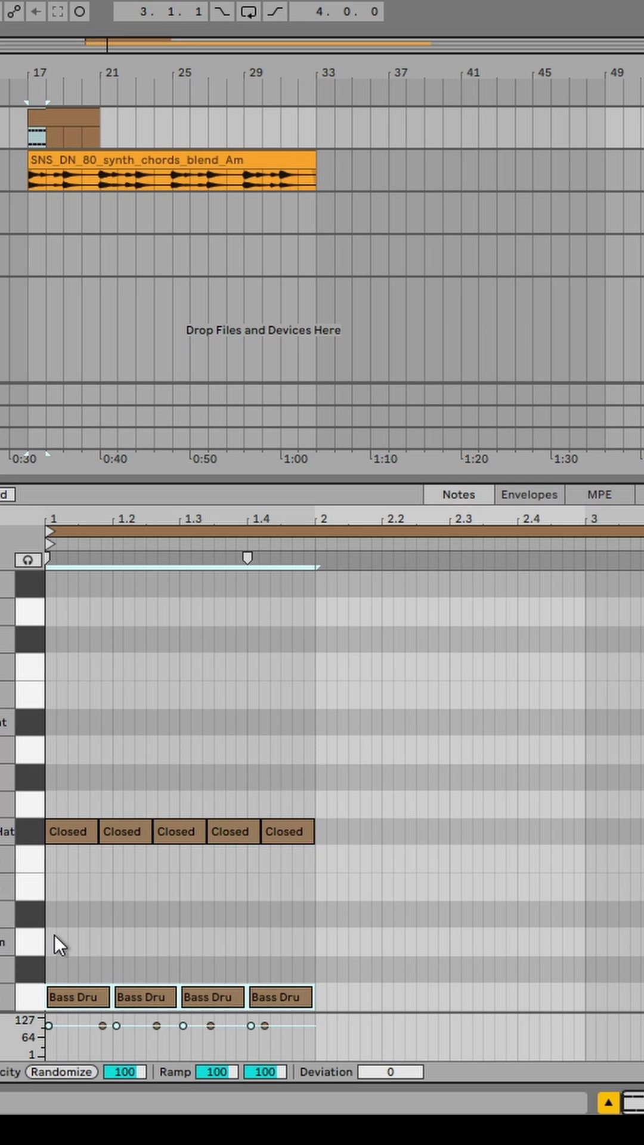
double_click(51, 937)
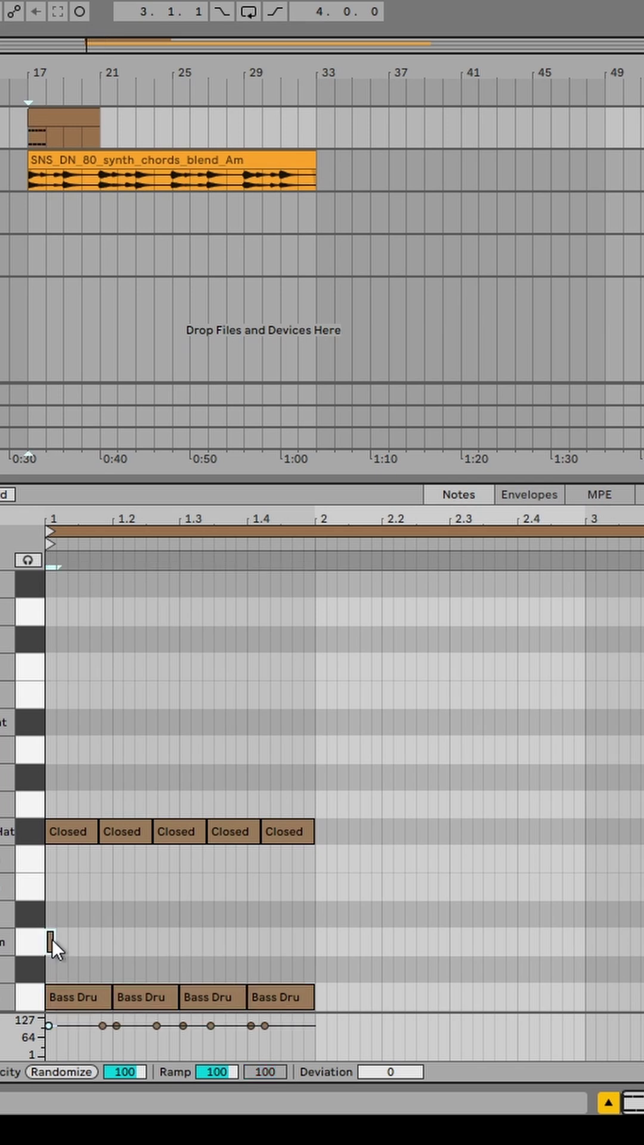
drag(52, 938, 318, 942)
key(ctrl+e)
key(ctrl+e)
key(ctrl+e)
Deactivate the second and third snare notes, select a group of notes, and play the pattern.
click(93, 940)
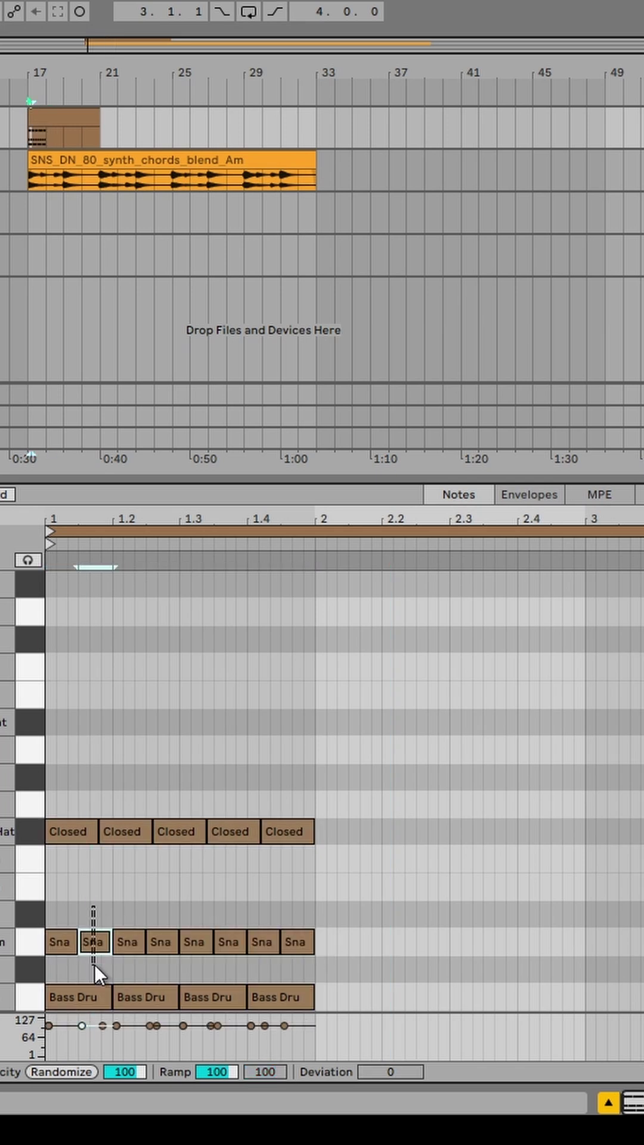
key(0)
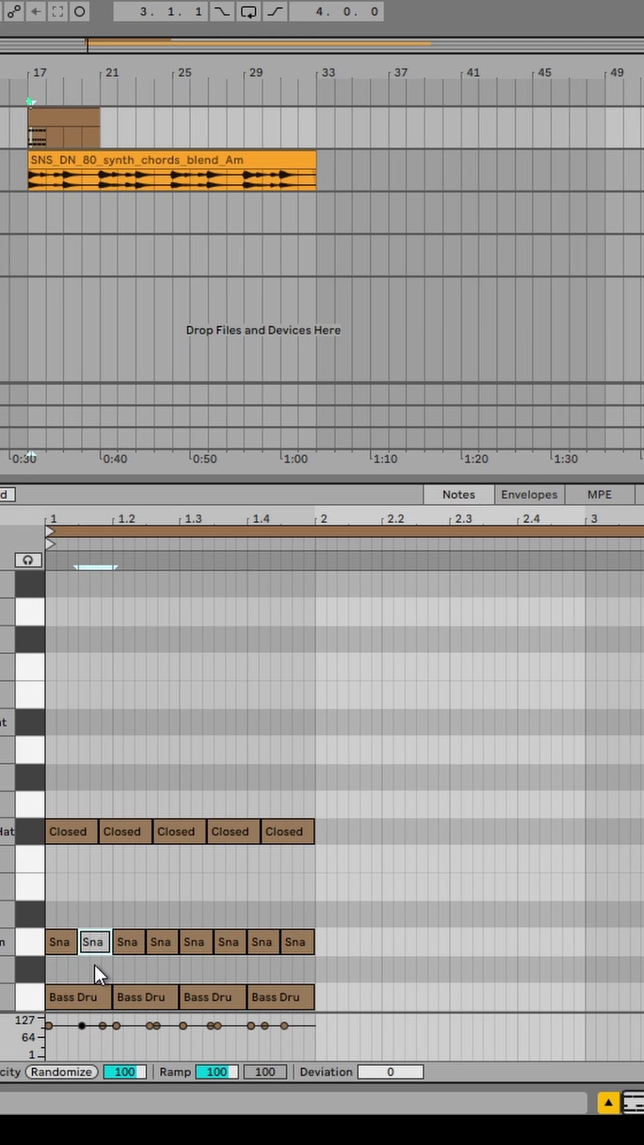
click(130, 944)
key(0)
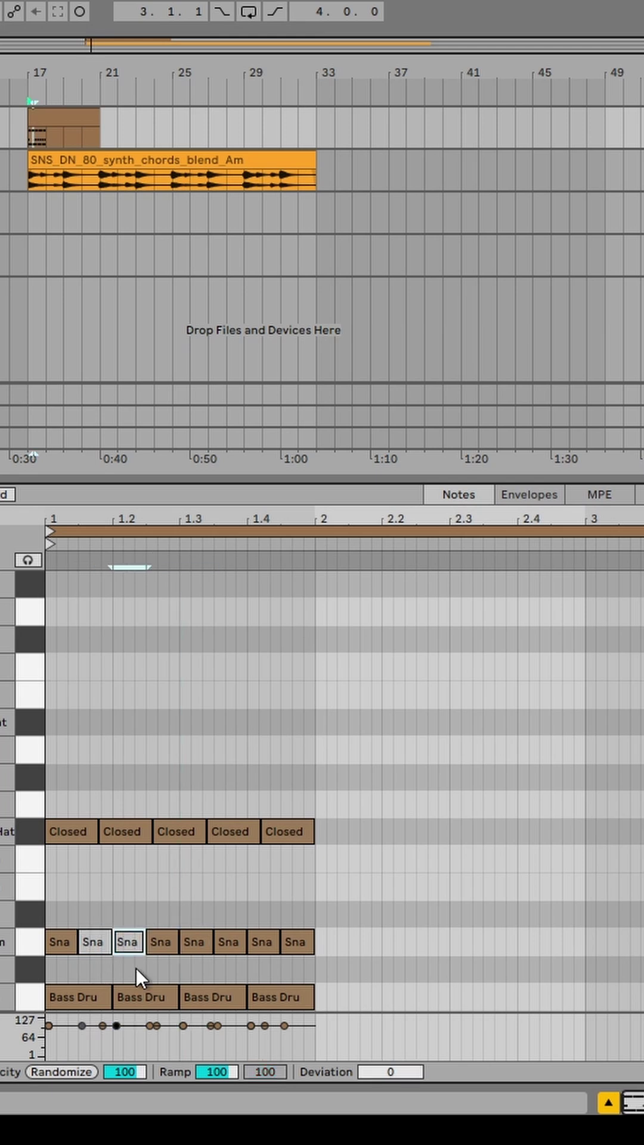
drag(183, 892, 257, 955)
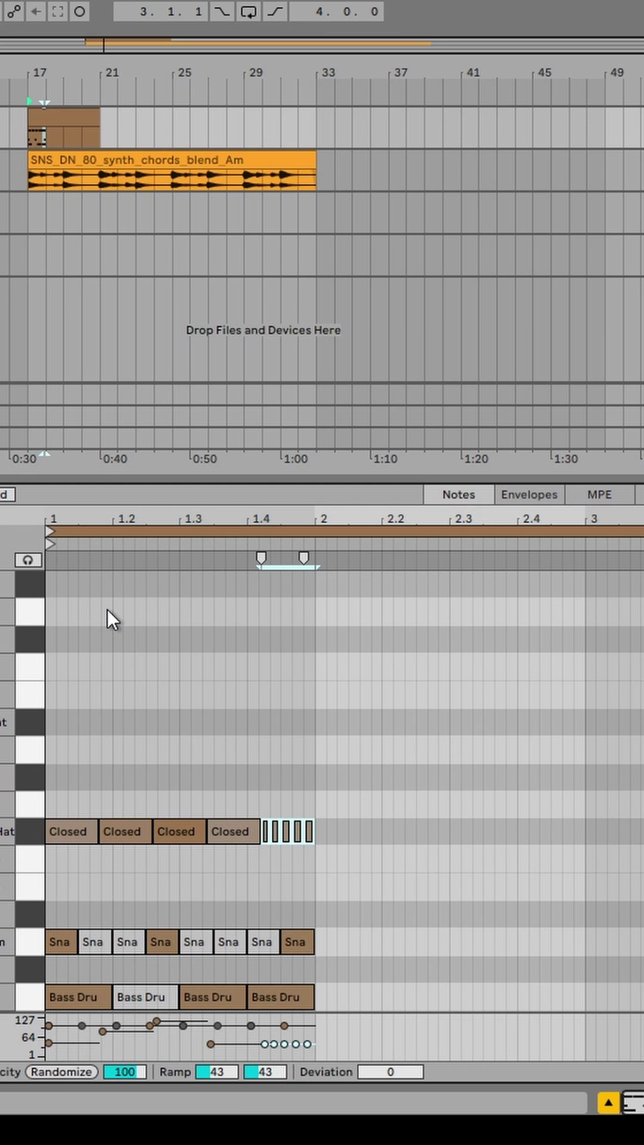
key(space)
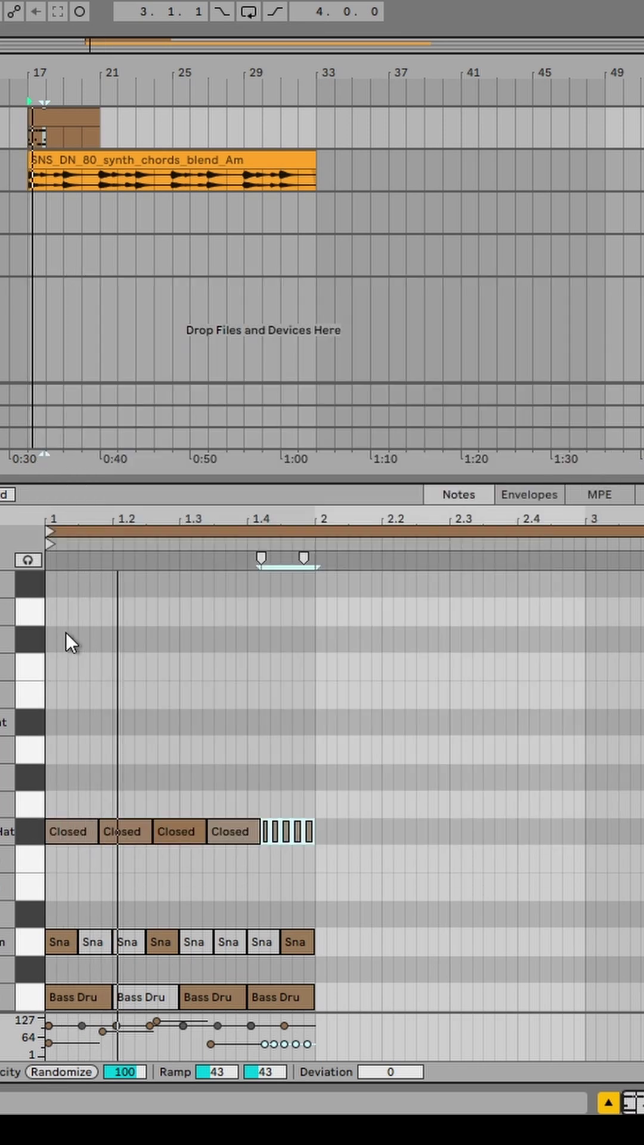